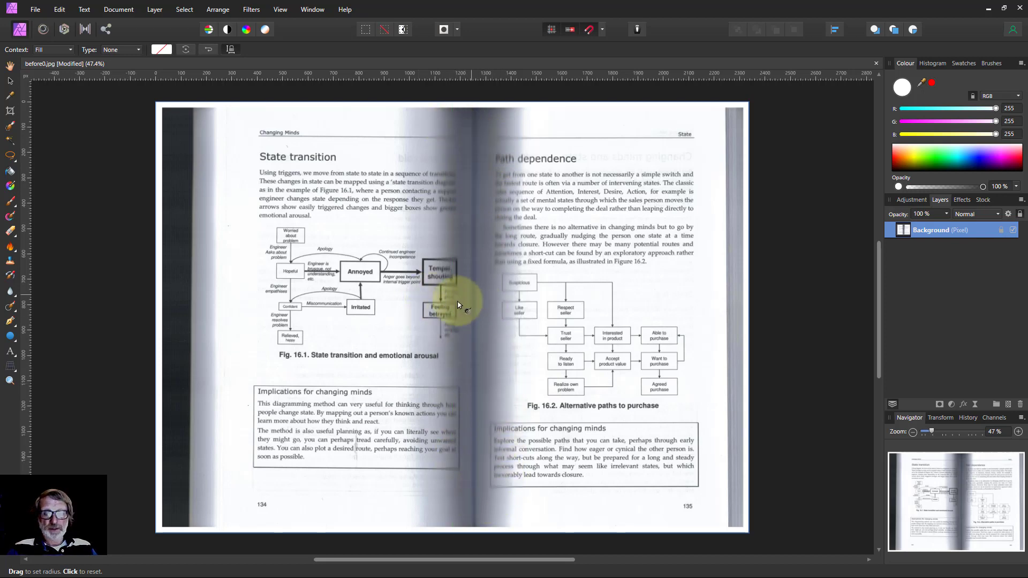
# Step: Zoom in to about 145% on the shadowed centre gutter between the pages
pyautogui.scroll(4, 452, 229)
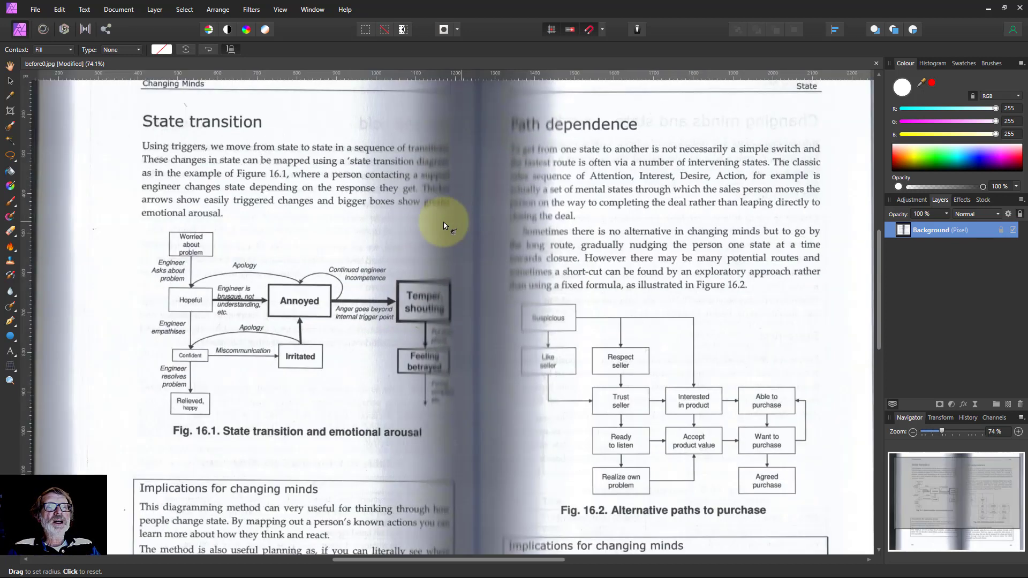
pyautogui.scroll(1, 447, 225)
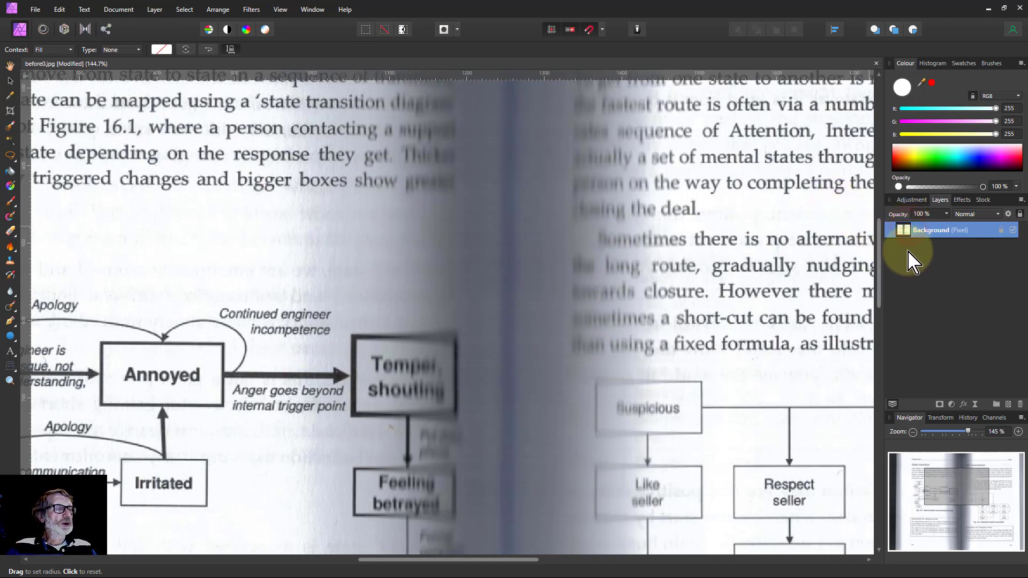
# Step: Duplicate the scan layer, hide the original, and apply Detect Edges to the copy
pyautogui.hotkey('ctrl', 'j')
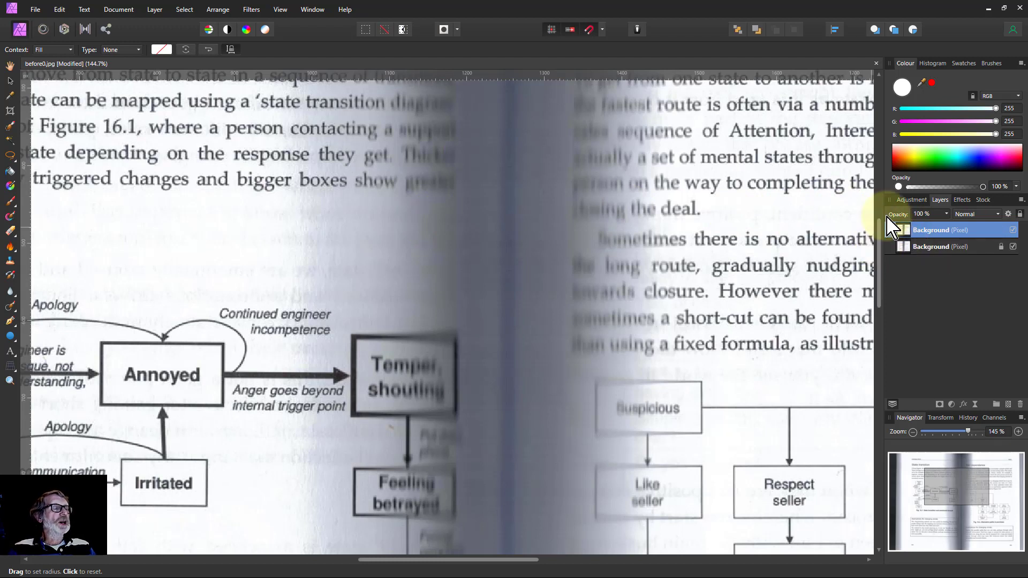
pyautogui.click(1013, 247)
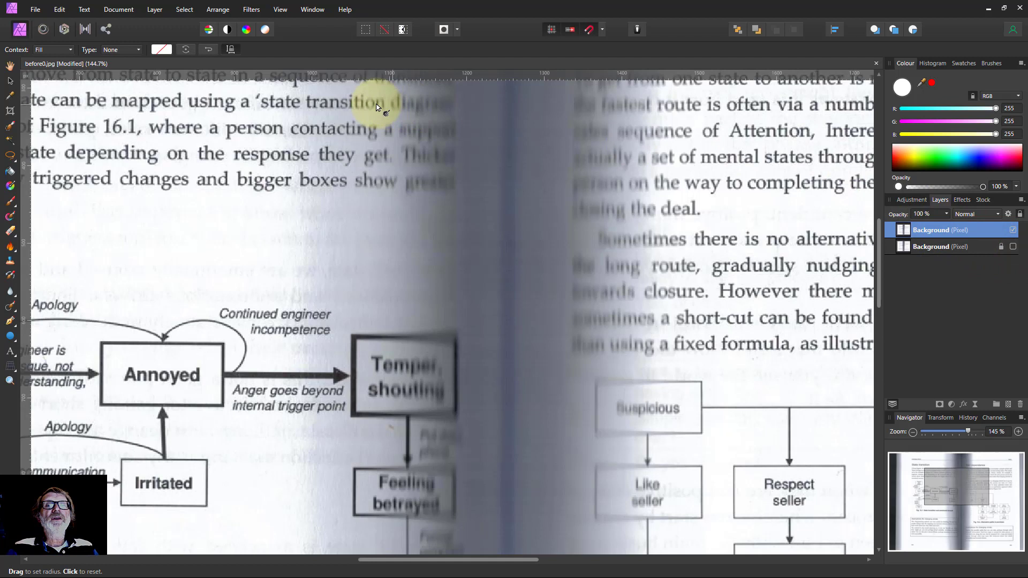
pyautogui.click(250, 11)
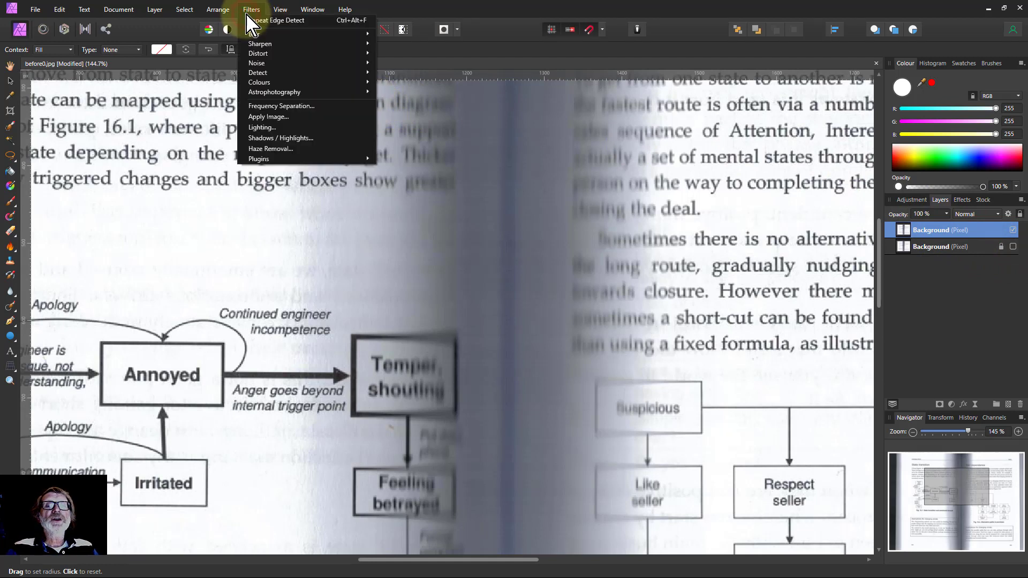
pyautogui.moveTo(330, 72)
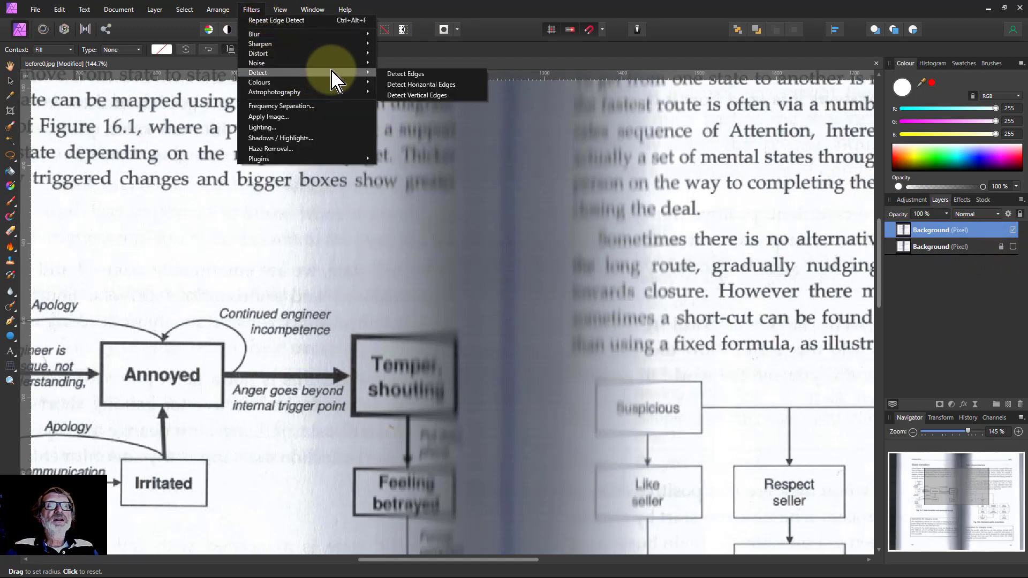
pyautogui.click(408, 74)
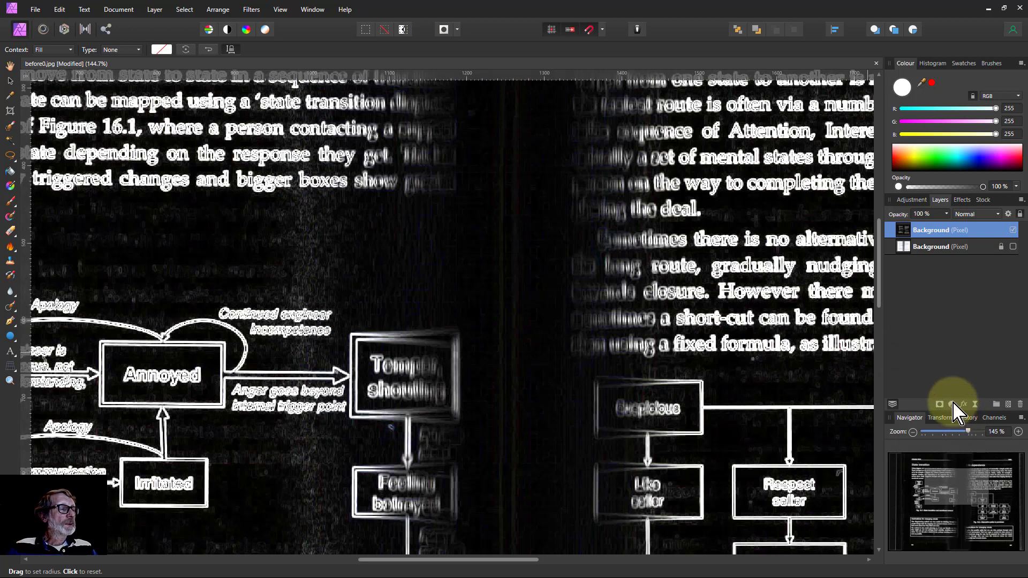
# Step: Attach a live Gaussian Blur with a 0.7 px radius to the edge-detected copy
pyautogui.click(975, 403)
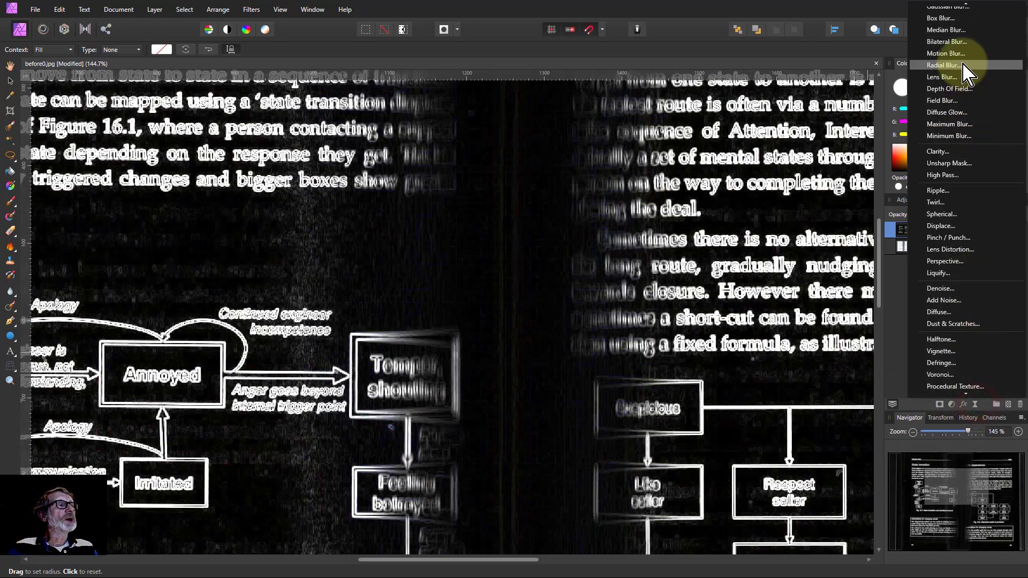
pyautogui.click(941, 9)
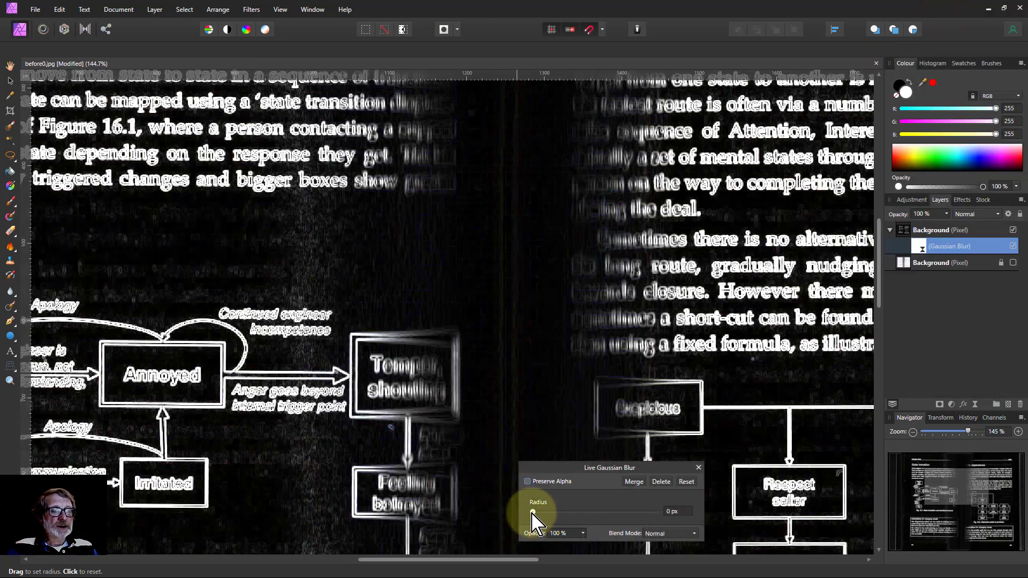
pyautogui.moveTo(534, 512); pyautogui.dragTo(546, 513)
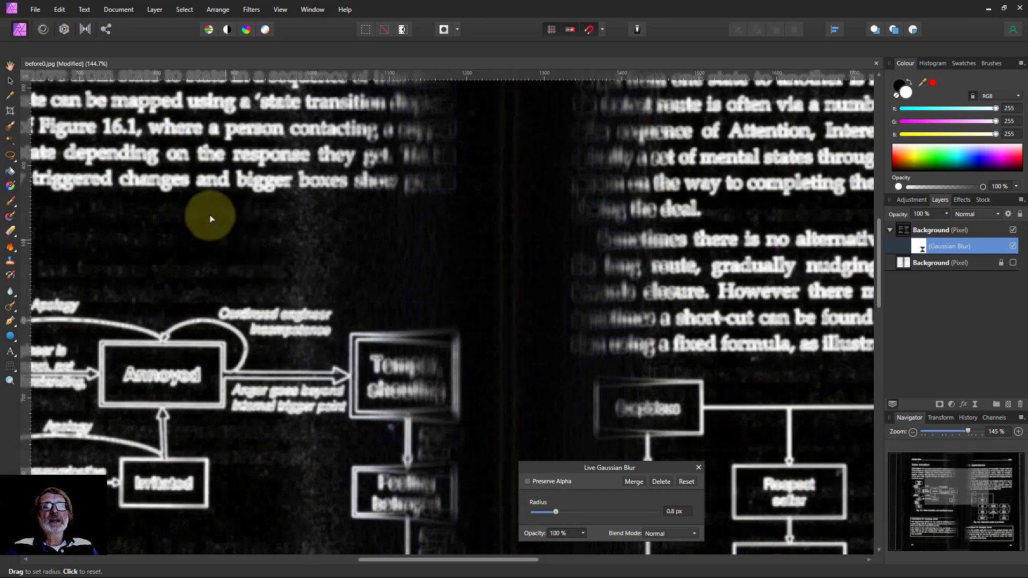
pyautogui.scroll(8, 305, 173)
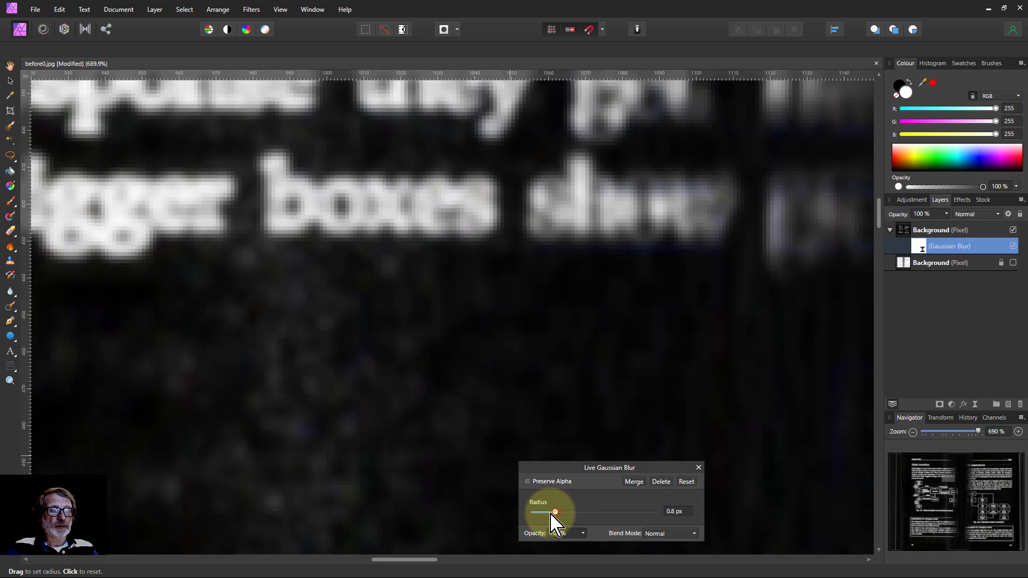
pyautogui.moveTo(551, 513); pyautogui.dragTo(503, 514)
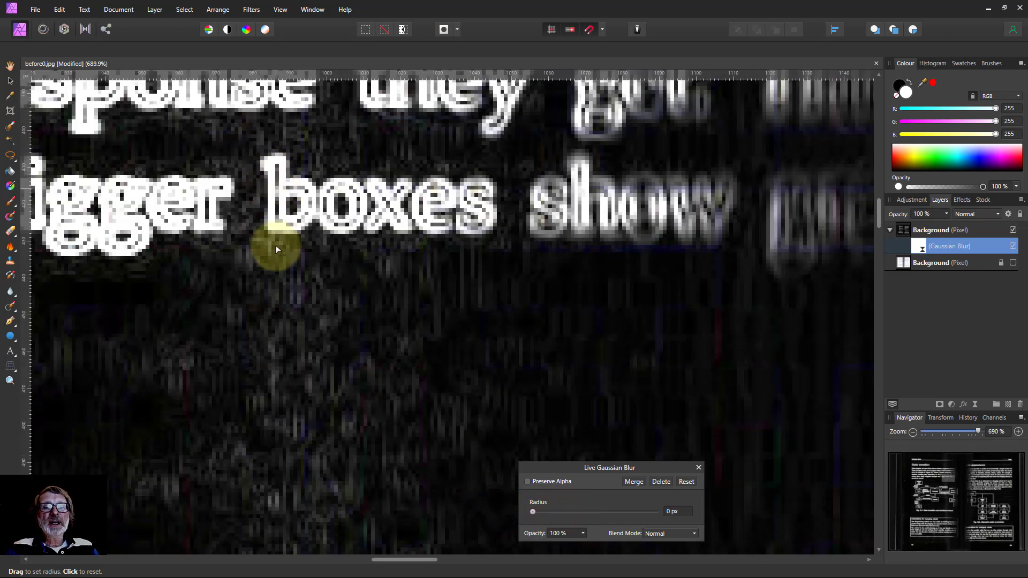
pyautogui.moveTo(534, 512); pyautogui.dragTo(547, 513)
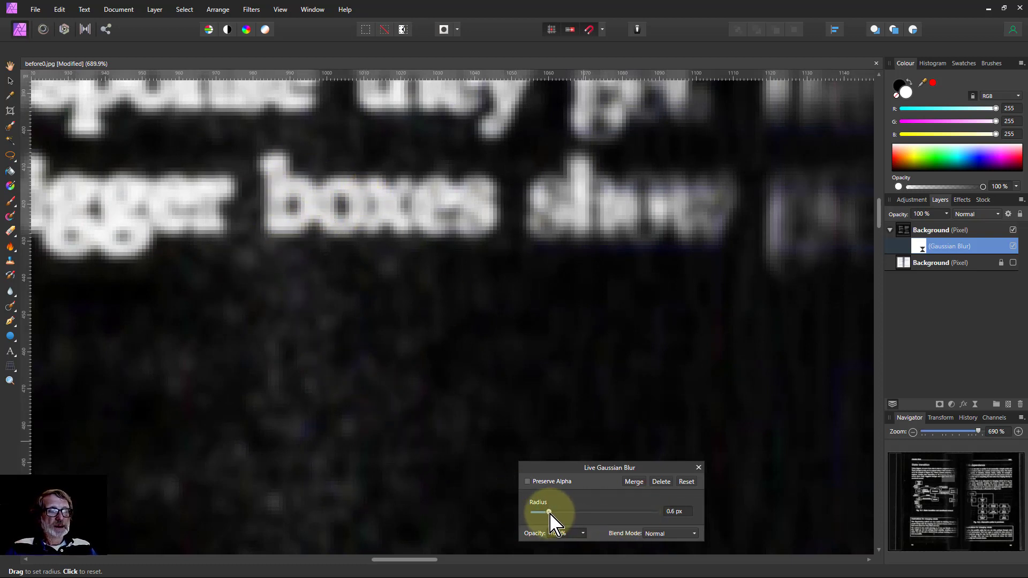
pyautogui.moveTo(549, 513)
pyautogui.mouseDown()
pyautogui.moveTo(572, 513)
pyautogui.moveTo(548, 513)
pyautogui.mouseUp()
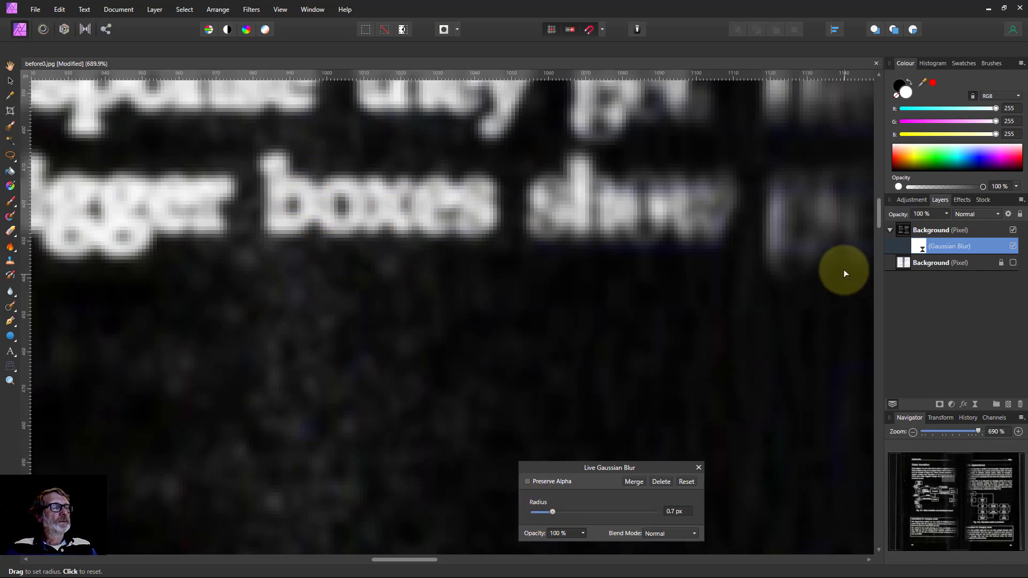
pyautogui.click(911, 233)
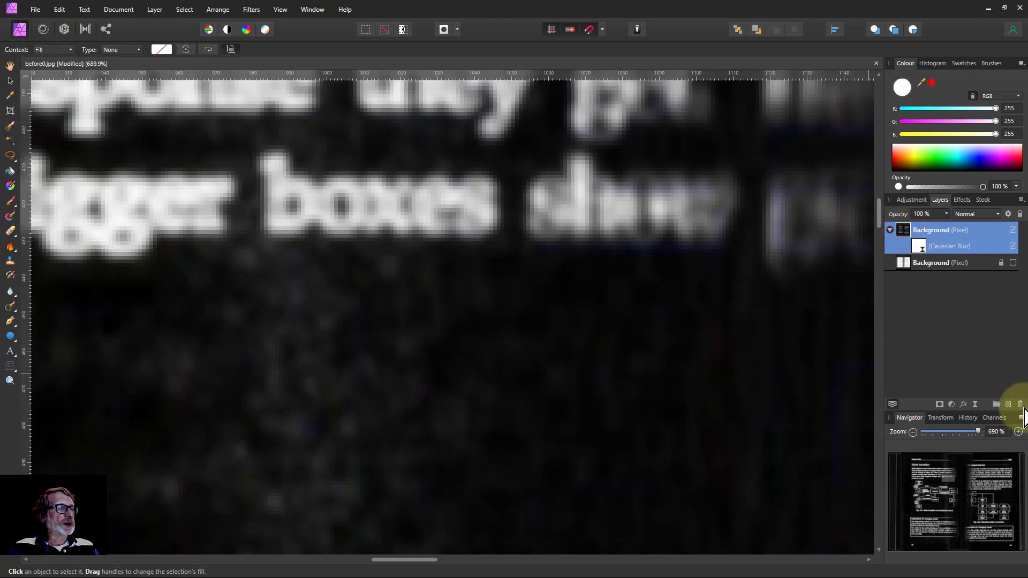
# Step: Add a Levels adjustment to the edge copy with white level 73% and black level 6%
pyautogui.click(951, 405)
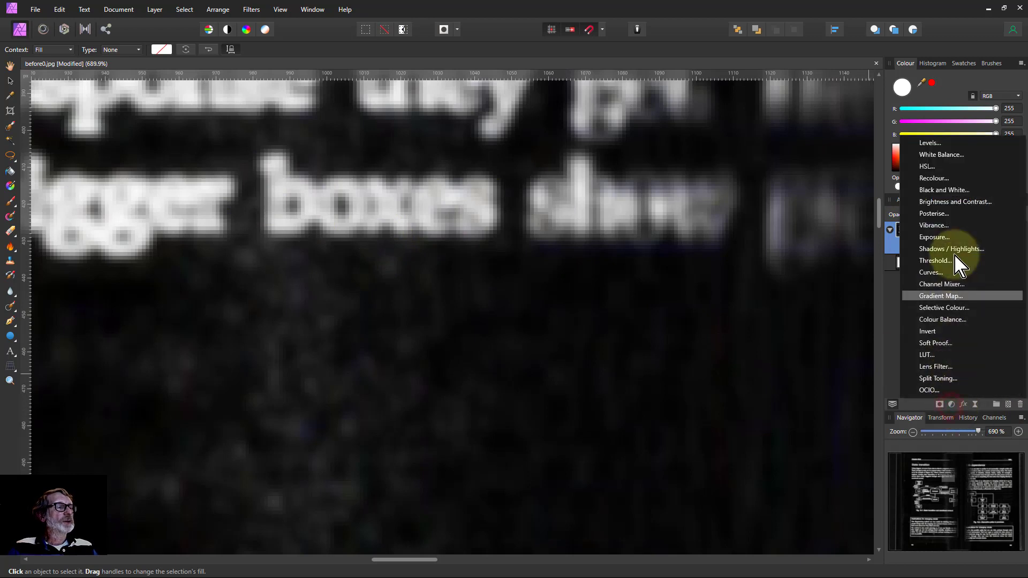
pyautogui.click(904, 184)
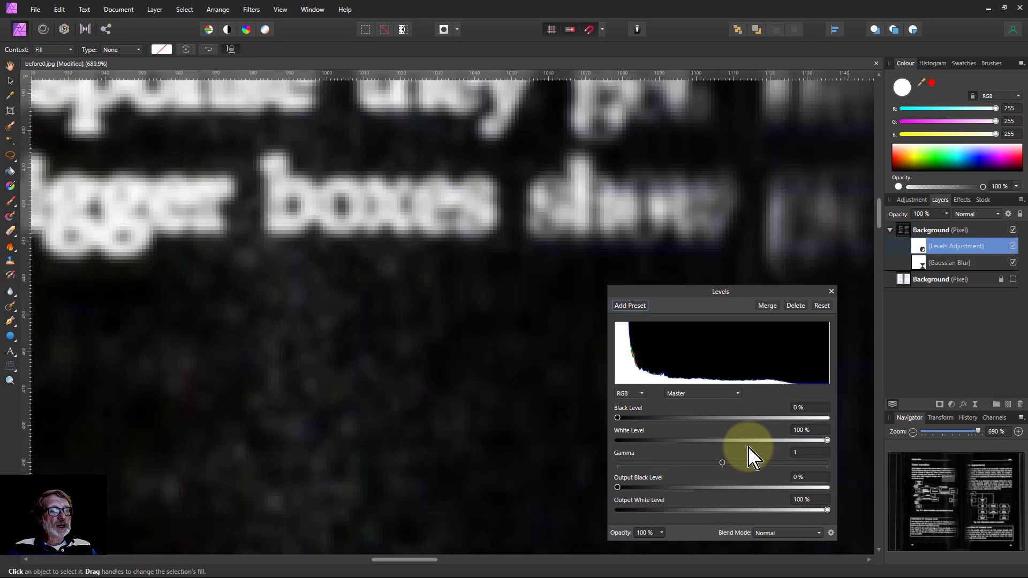
pyautogui.moveTo(829, 441); pyautogui.dragTo(785, 441)
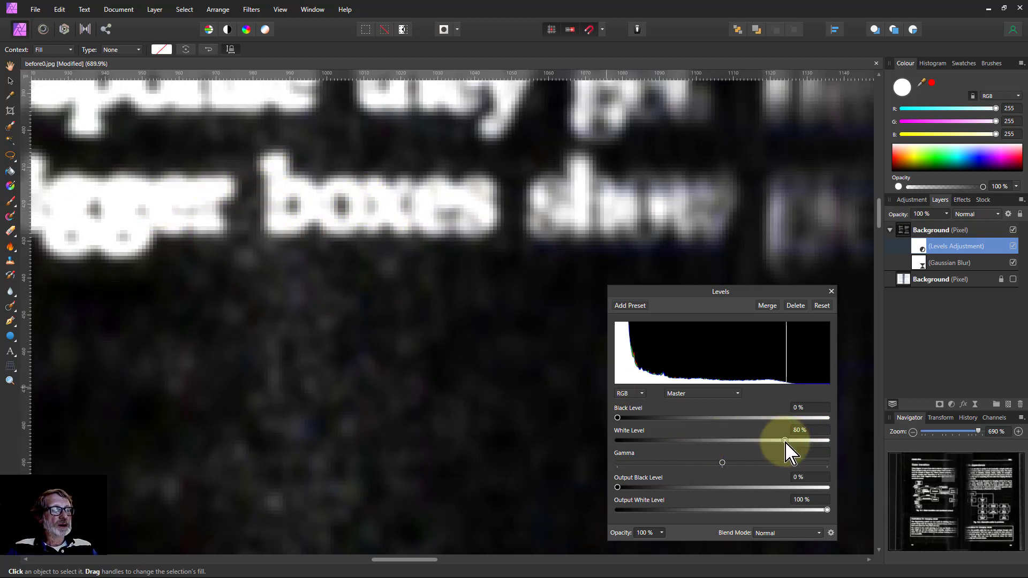
pyautogui.moveTo(785, 440); pyautogui.dragTo(773, 440)
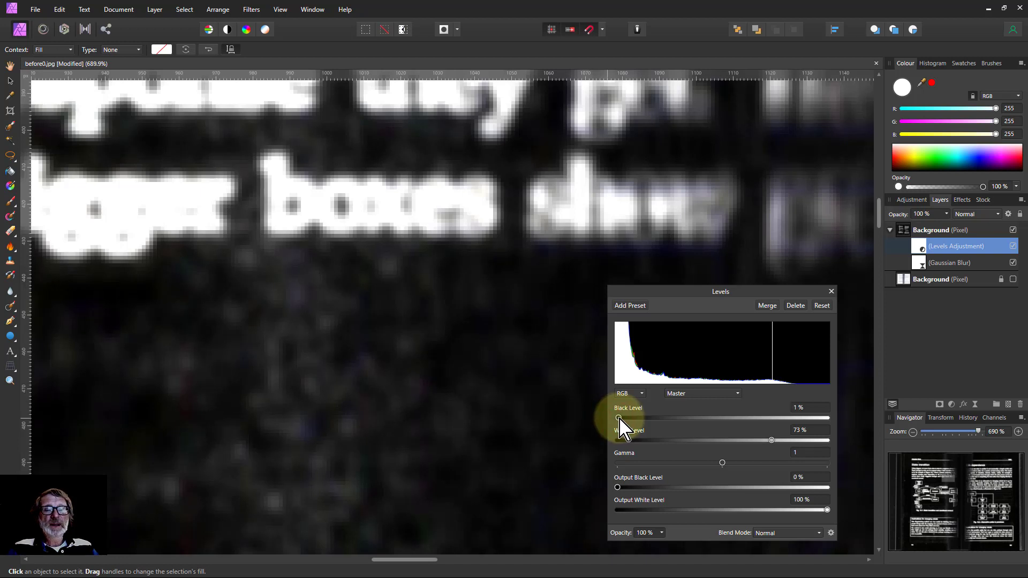
pyautogui.moveTo(620, 418); pyautogui.dragTo(634, 418)
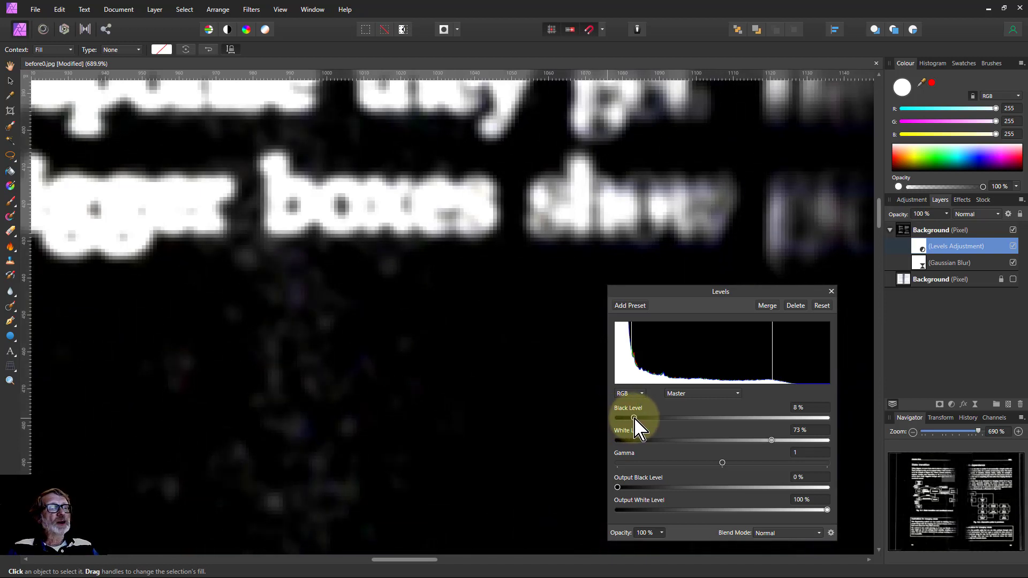
pyautogui.scroll(-4, 589, 301)
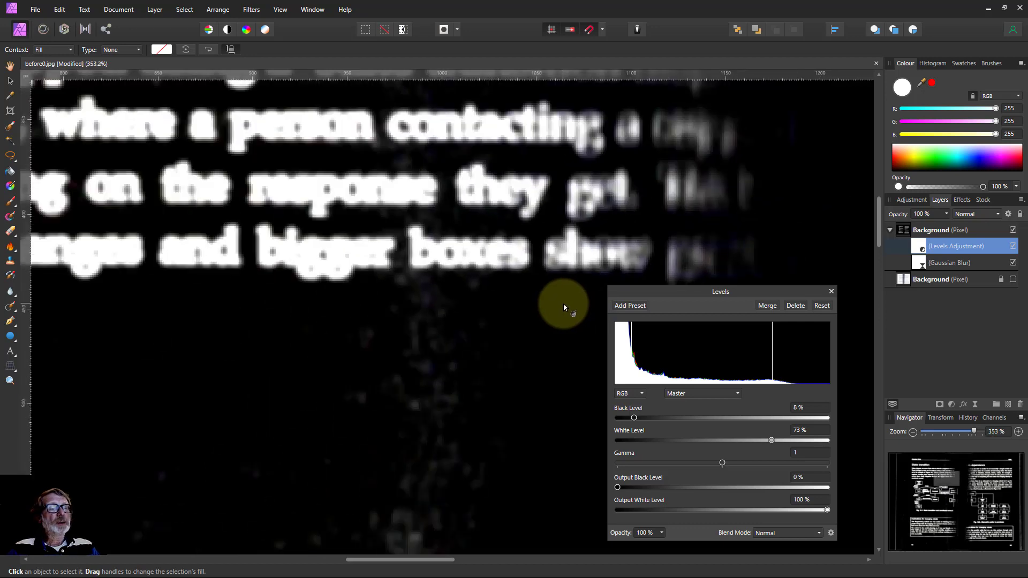
pyautogui.scroll(-5, 563, 302)
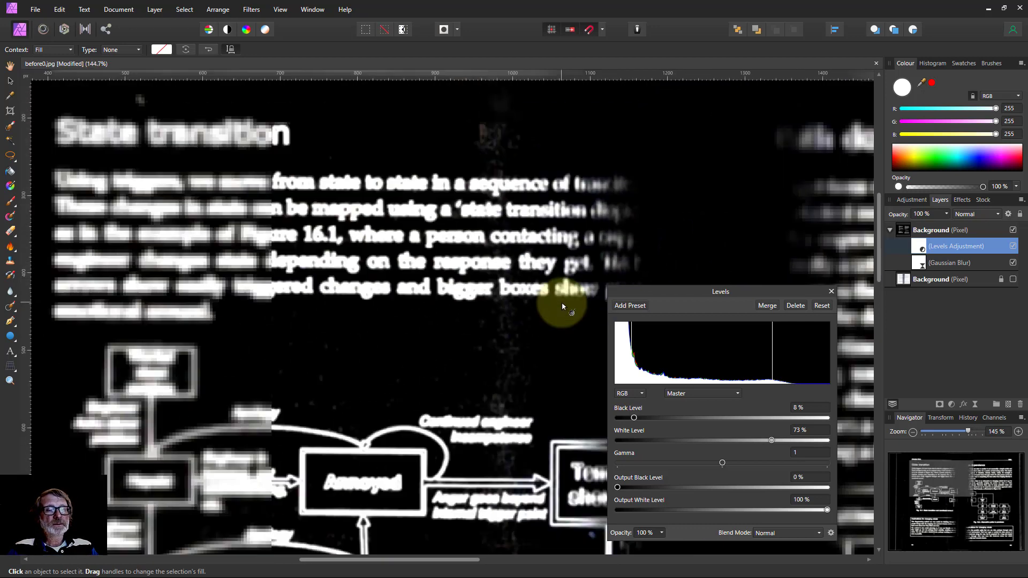
pyautogui.moveTo(659, 293)
pyautogui.mouseDown()
pyautogui.moveTo(704, 299)
pyautogui.moveTo(662, 282)
pyautogui.mouseUp()
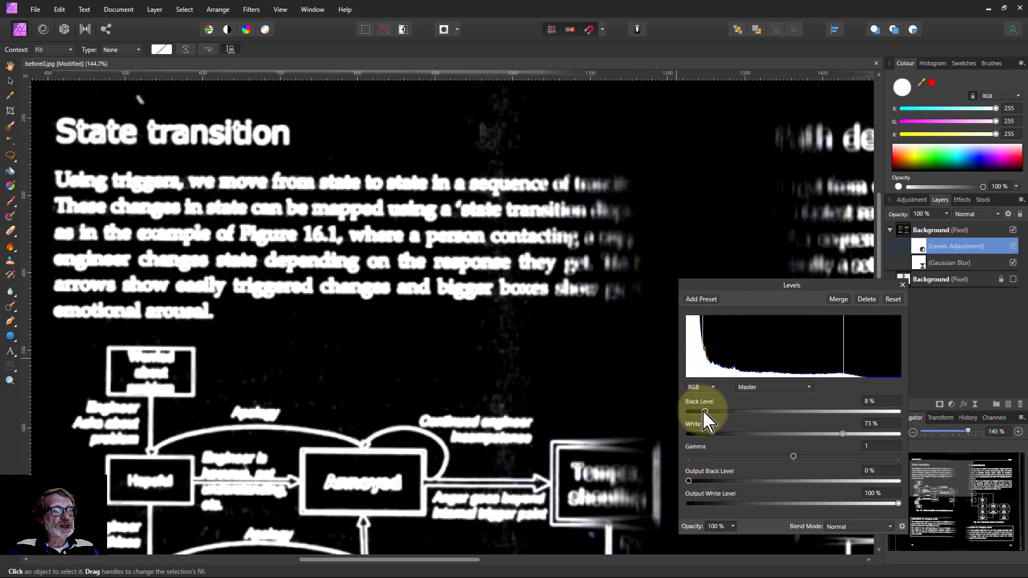
pyautogui.moveTo(704, 411)
pyautogui.mouseDown()
pyautogui.moveTo(689, 412)
pyautogui.moveTo(718, 414)
pyautogui.moveTo(681, 413)
pyautogui.moveTo(700, 423)
pyautogui.mouseUp()
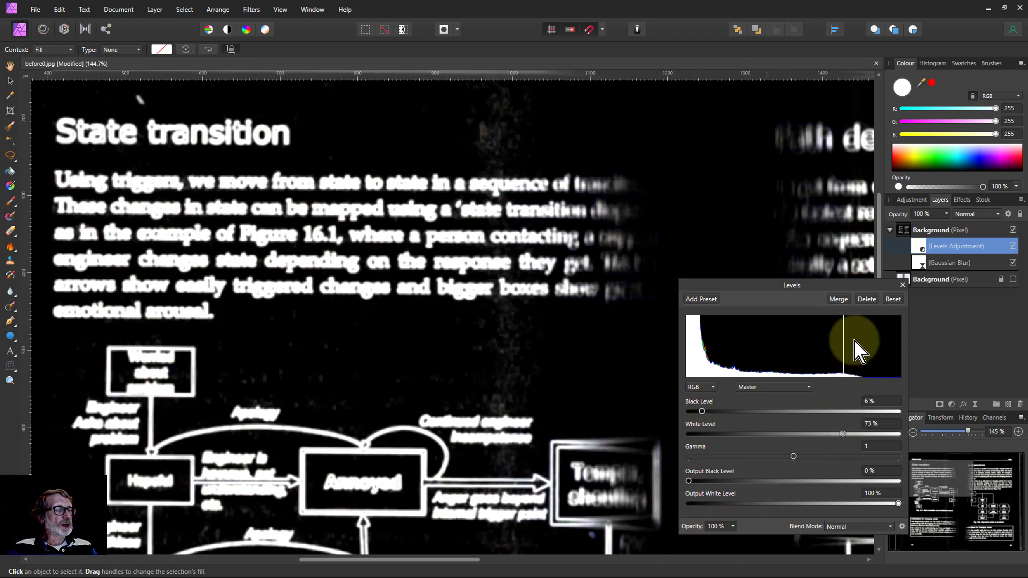
pyautogui.click(902, 281)
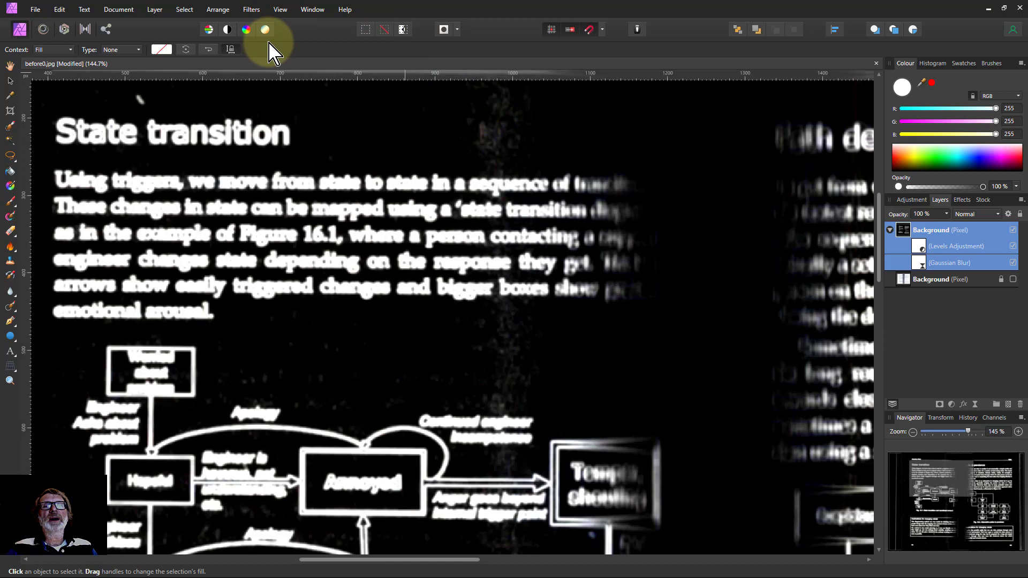
pyautogui.click(155, 10)
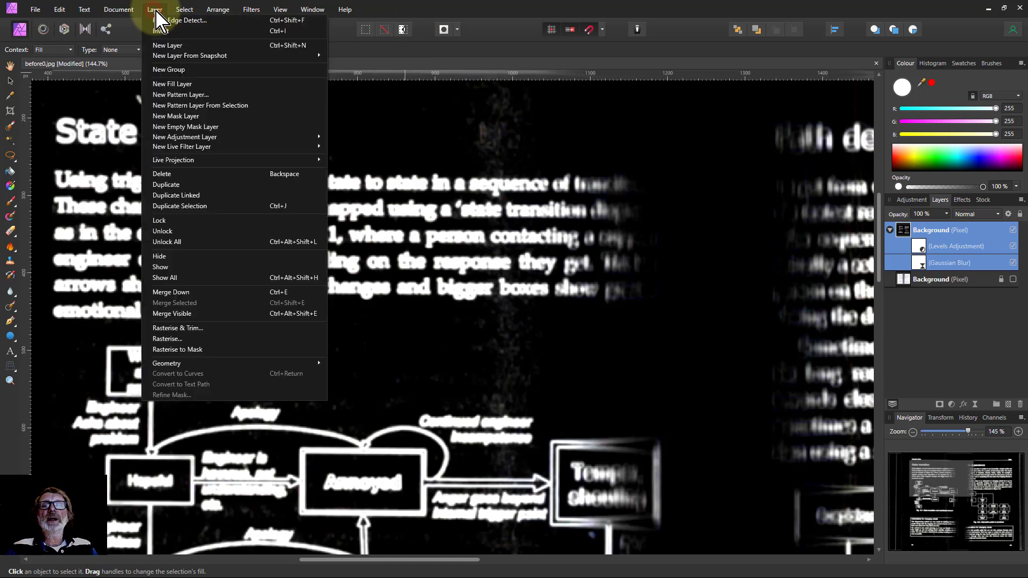
# Step: Merge visible layers into a new pixel layer, then hide and collapse the Background group
pyautogui.click(182, 315)
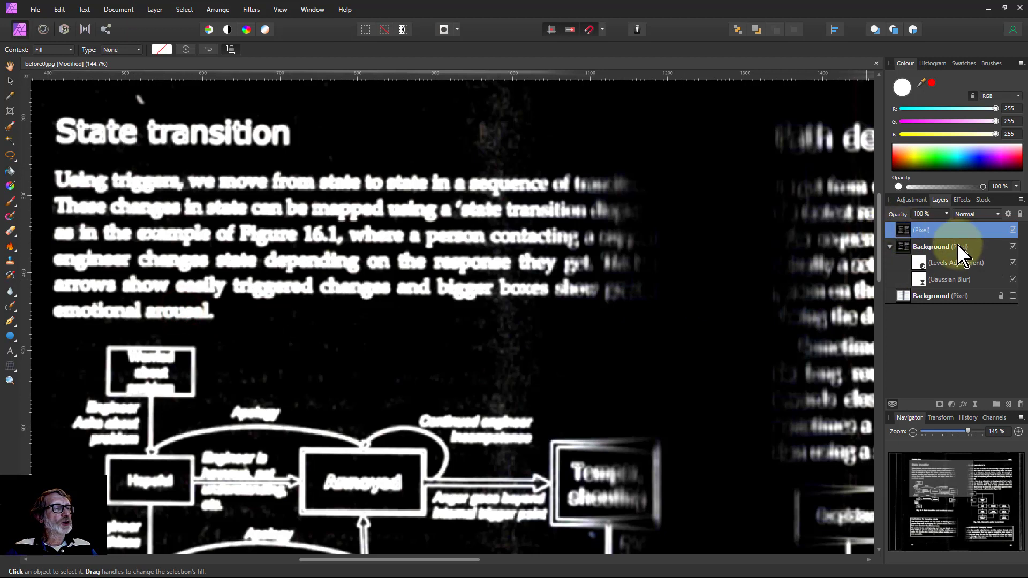
pyautogui.click(1013, 246)
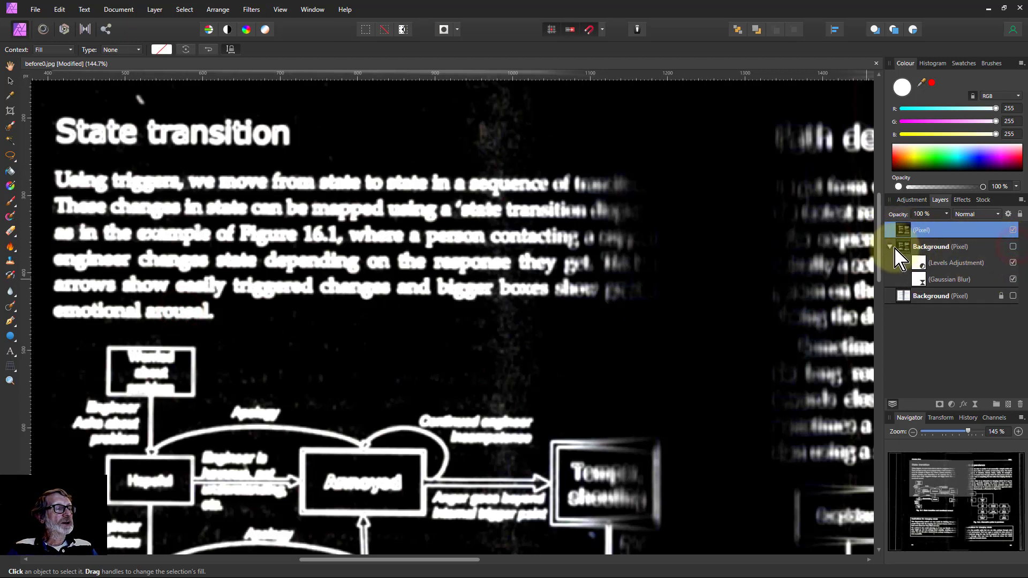
pyautogui.click(890, 248)
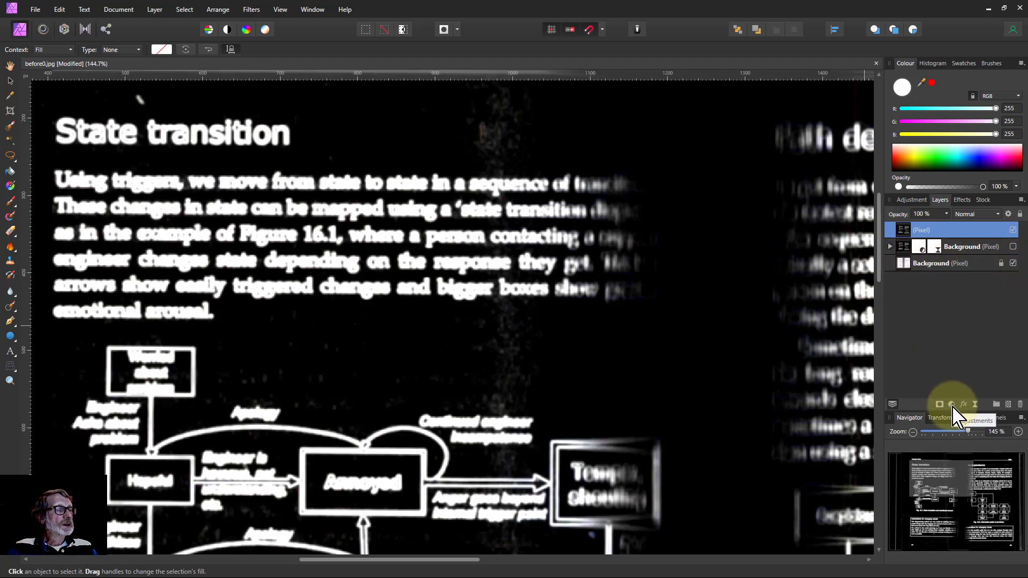
# Step: Rasterise the merged edge layer to a mask and nest it in the bottom Background layer
pyautogui.rightClick(929, 235)
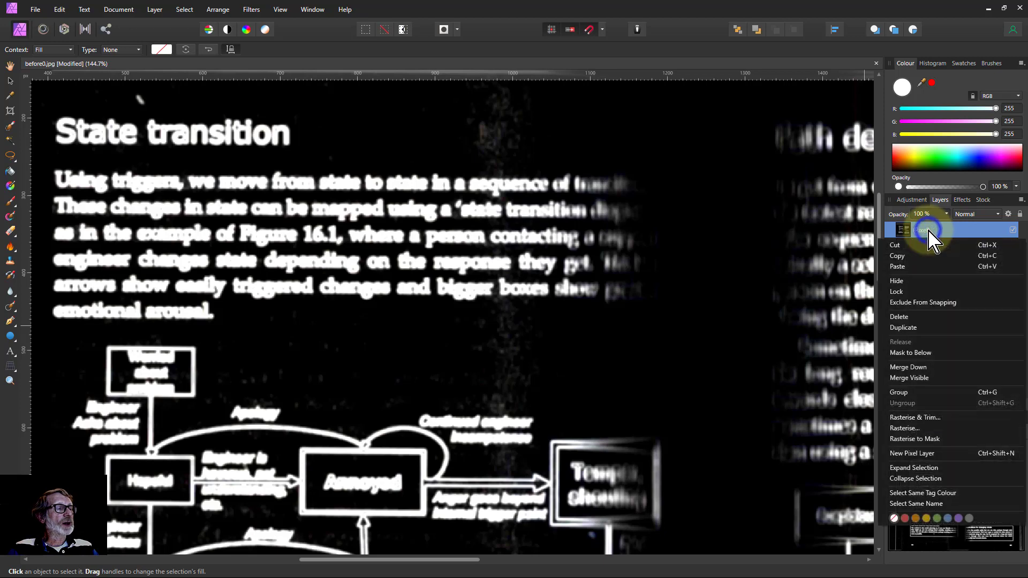
pyautogui.click(912, 439)
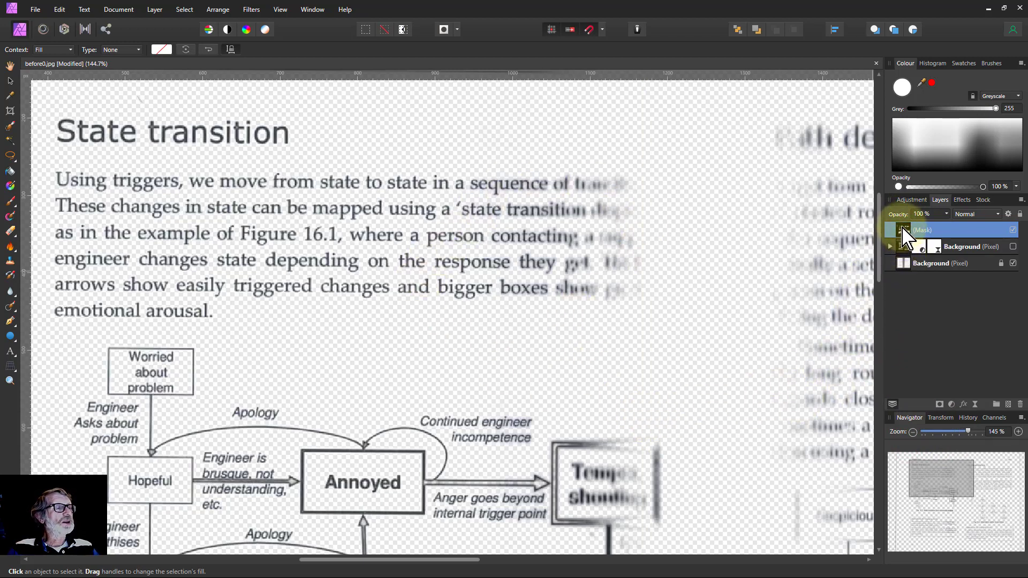
pyautogui.moveTo(905, 238); pyautogui.dragTo(907, 263)
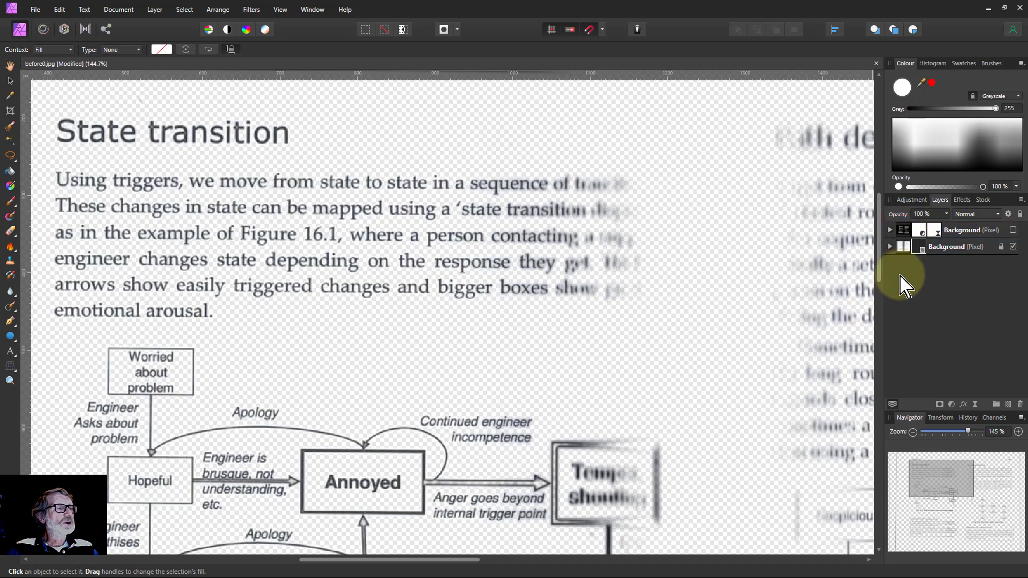
pyautogui.click(890, 247)
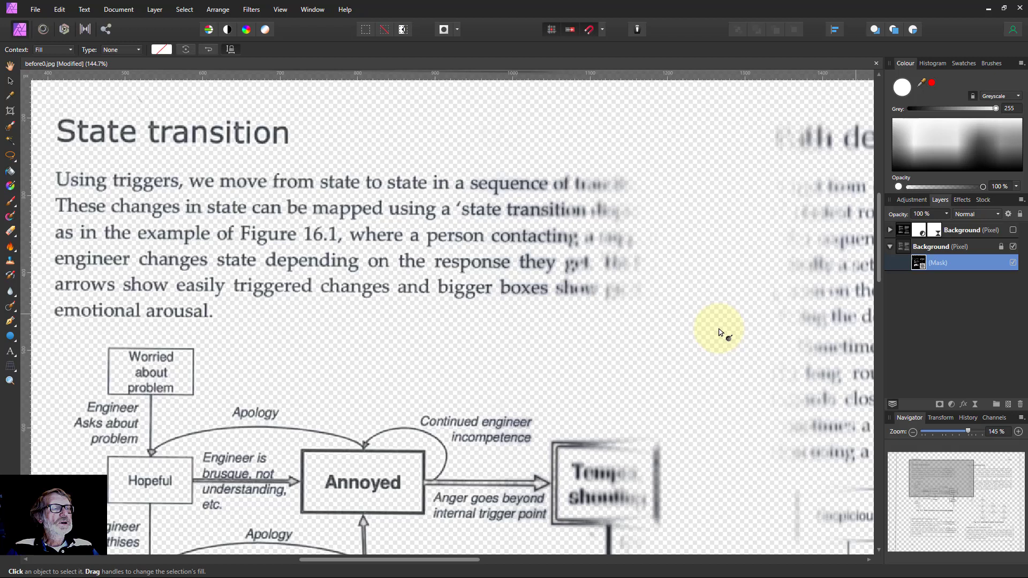
# Step: Add a white fill layer beneath the masked scan, then select the Background layer
pyautogui.click(155, 10)
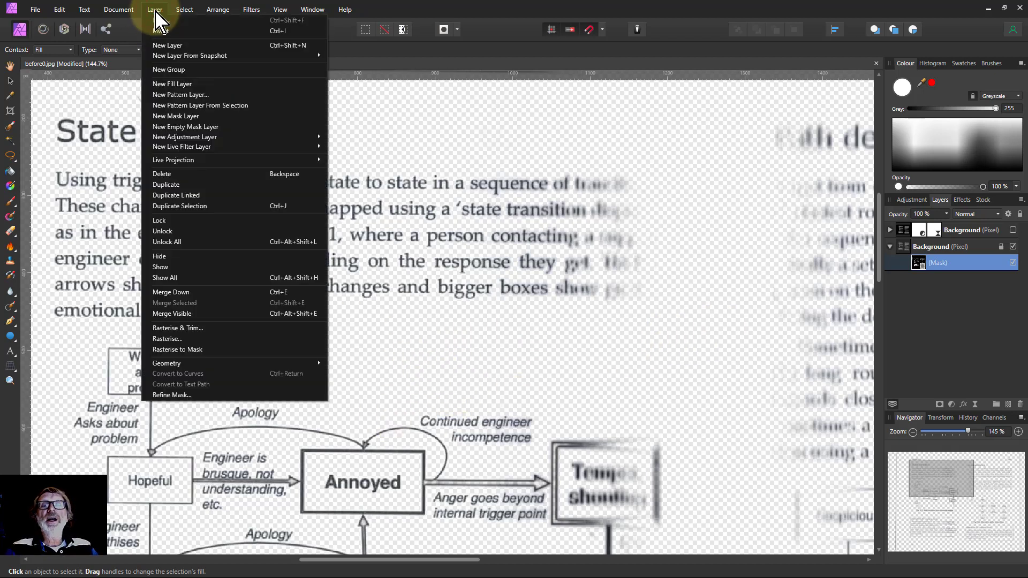
pyautogui.click(180, 84)
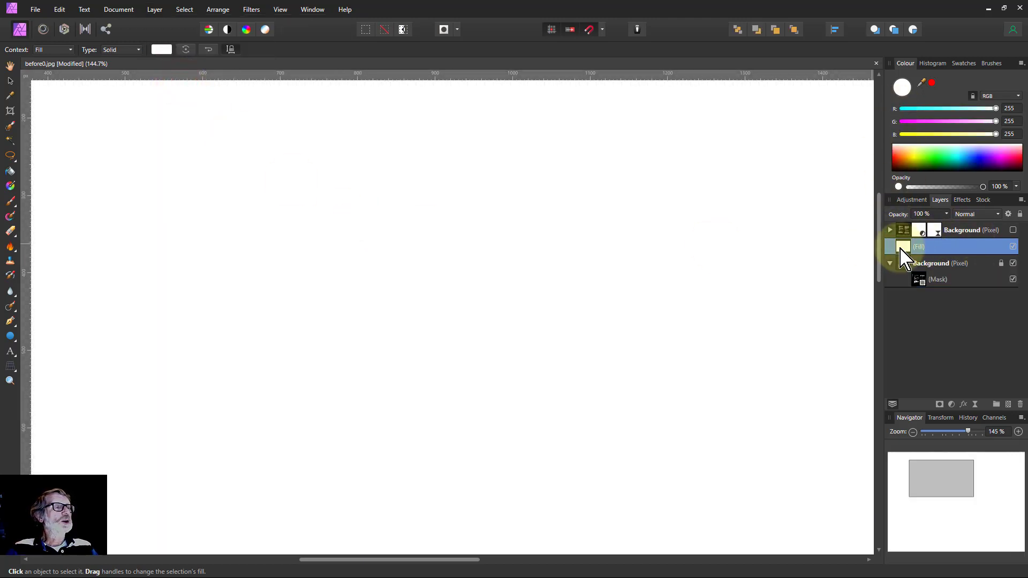
pyautogui.moveTo(903, 252); pyautogui.dragTo(905, 311)
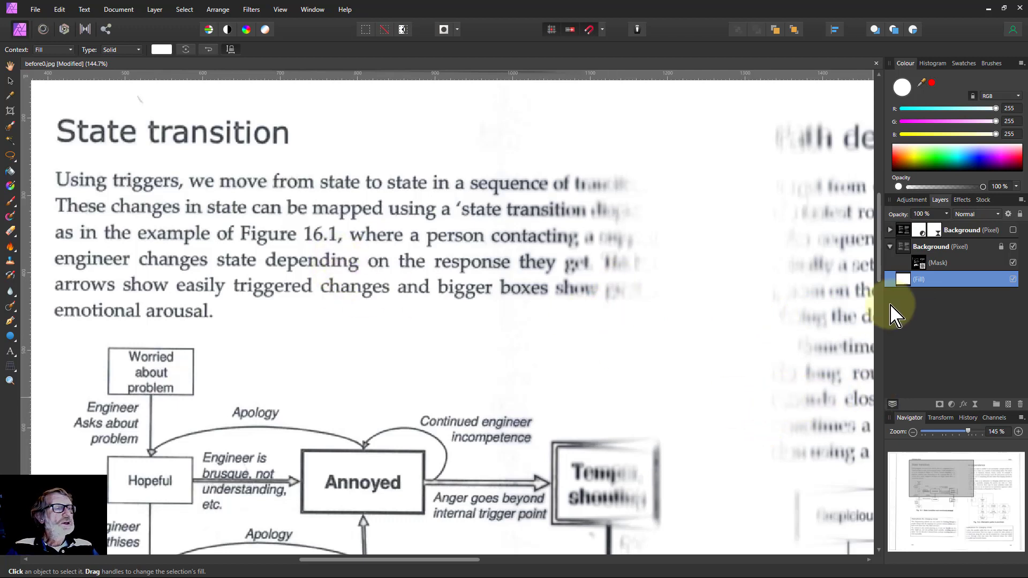
pyautogui.click(910, 247)
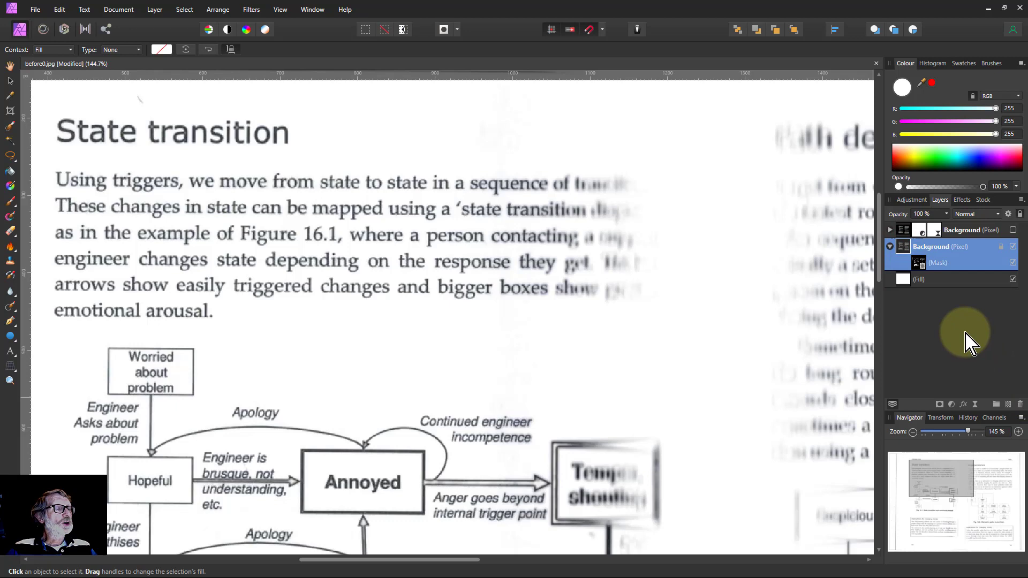
# Step: Add Selective Colour to the scan with the Whites range's Black set to -100%
pyautogui.click(951, 404)
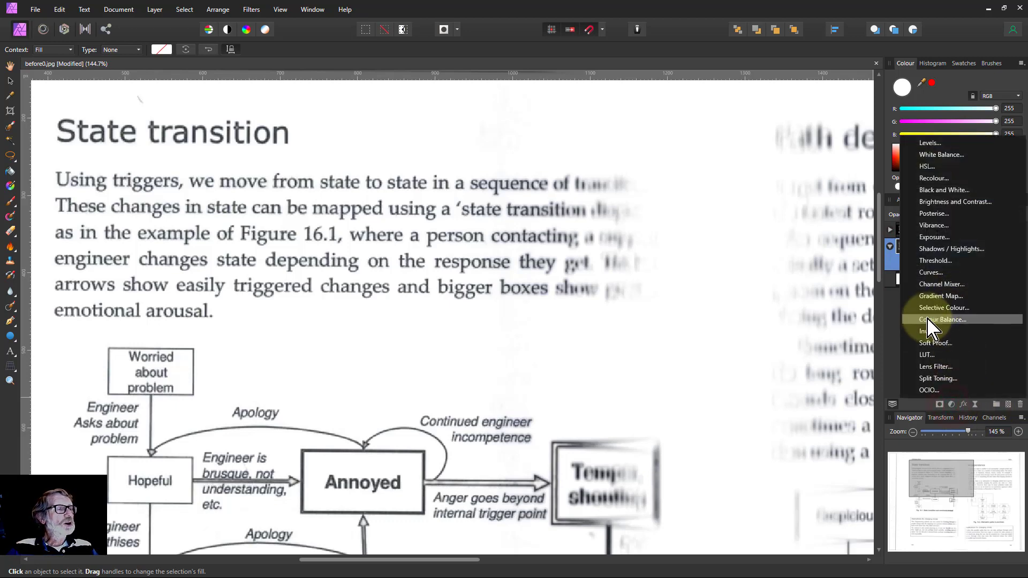
pyautogui.click(942, 309)
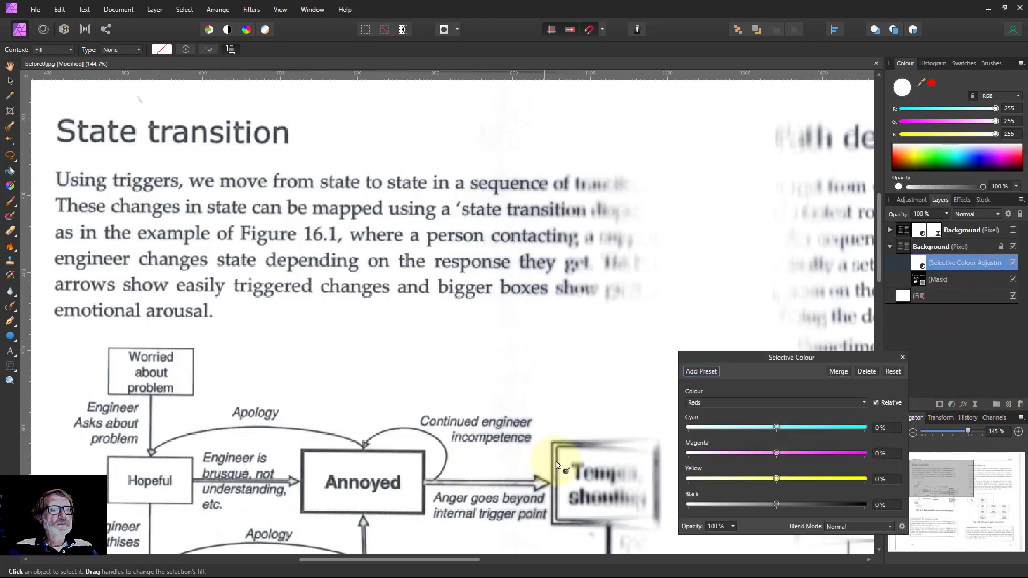
pyautogui.click(723, 403)
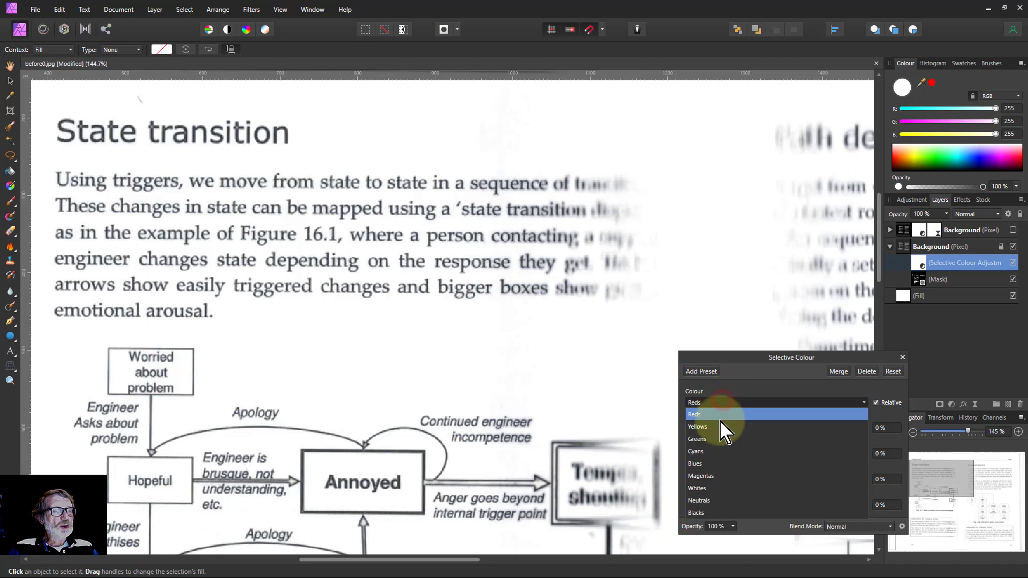
pyautogui.click(715, 489)
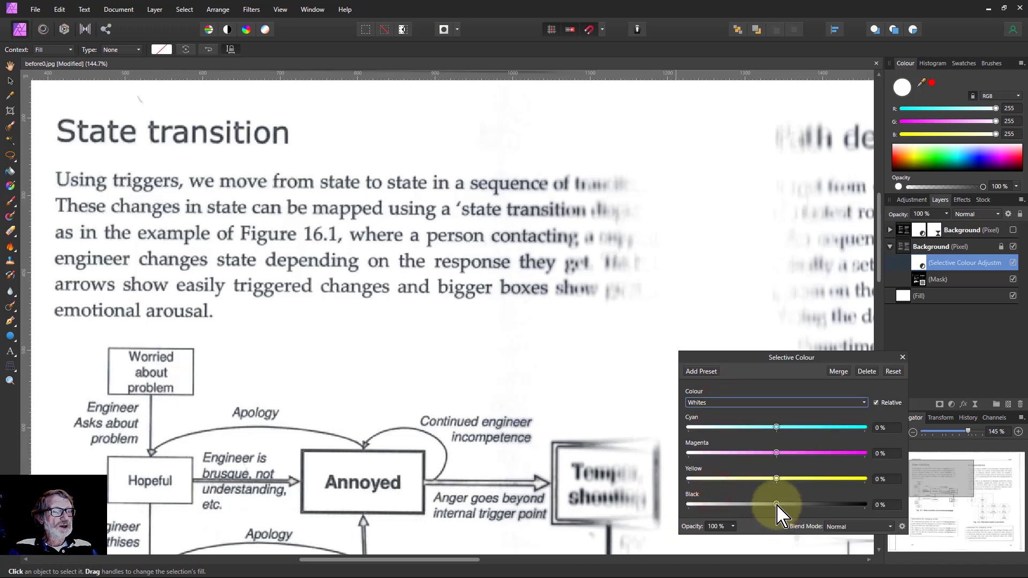
pyautogui.moveTo(776, 504); pyautogui.dragTo(738, 513)
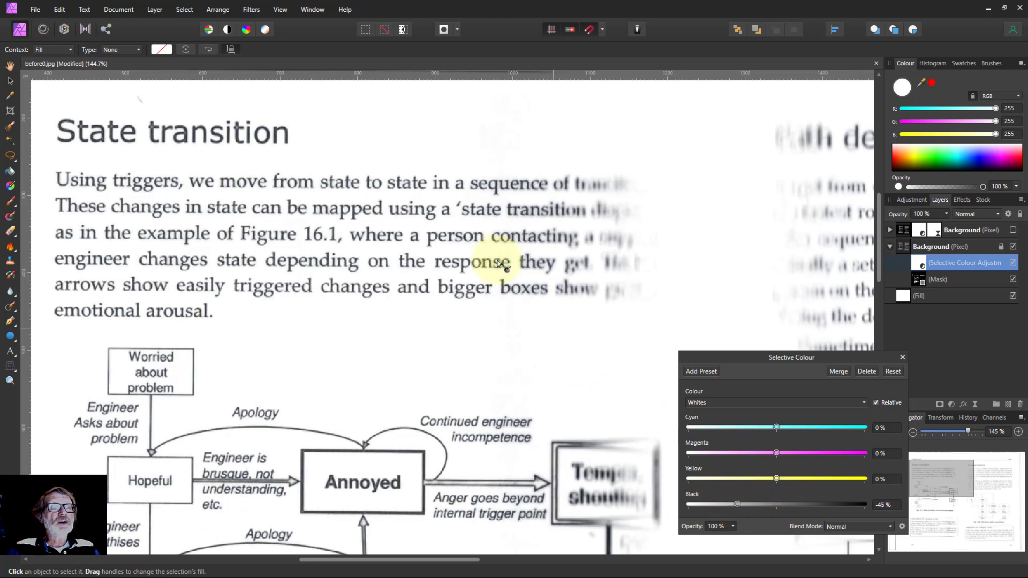
pyautogui.scroll(4, 503, 252)
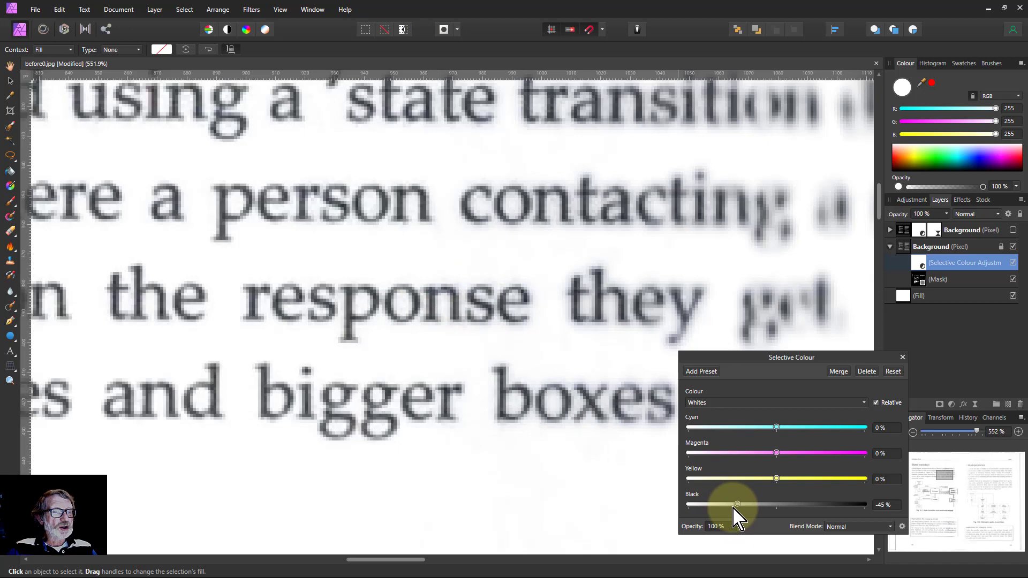
pyautogui.moveTo(738, 505); pyautogui.dragTo(631, 505)
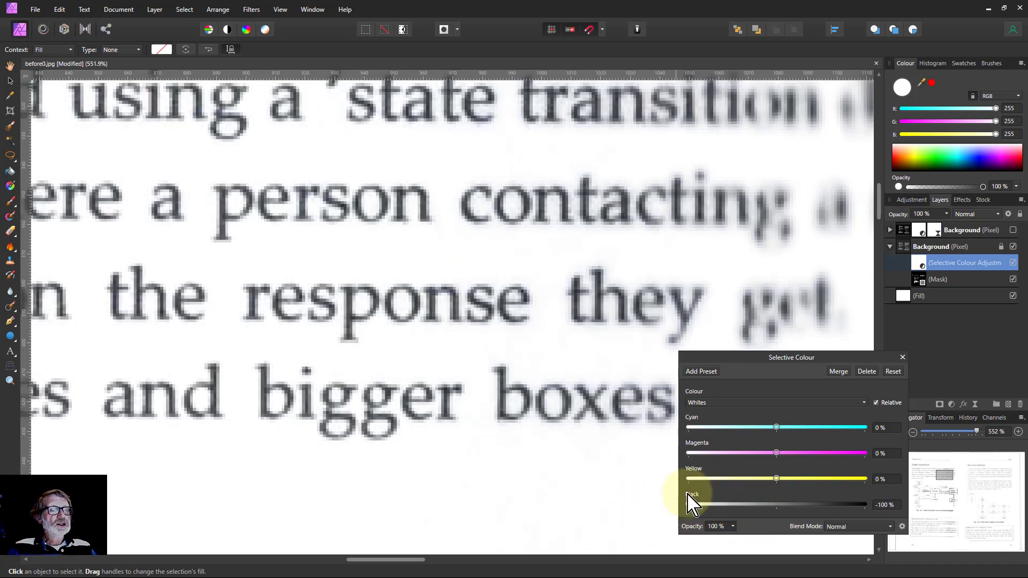
pyautogui.click(904, 250)
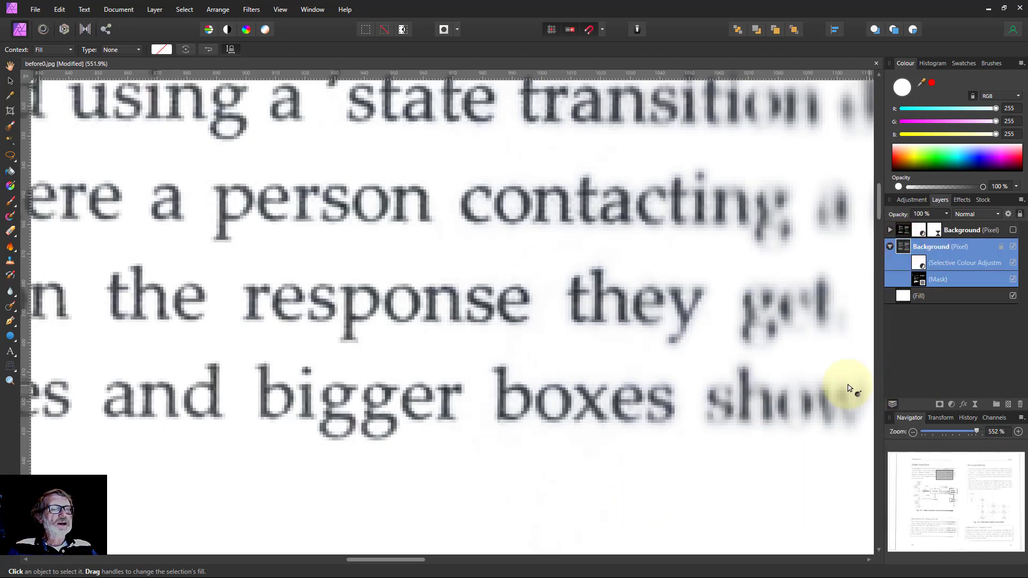
# Step: Add a Curves adjustment raising the black input to 0.442 to darken the text
pyautogui.click(952, 404)
pyautogui.click(930, 275)
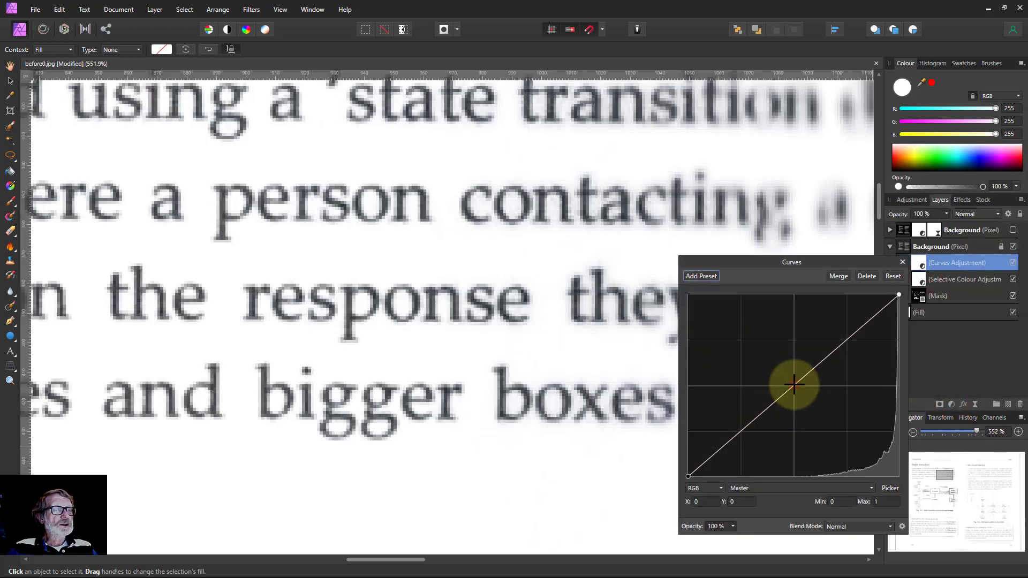
pyautogui.click(795, 385)
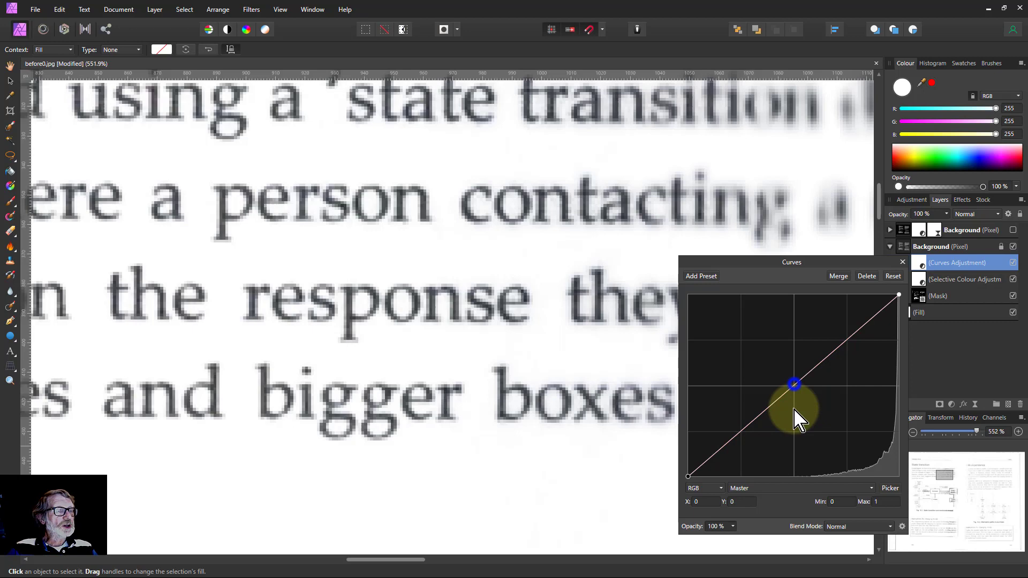
pyautogui.press('Delete')
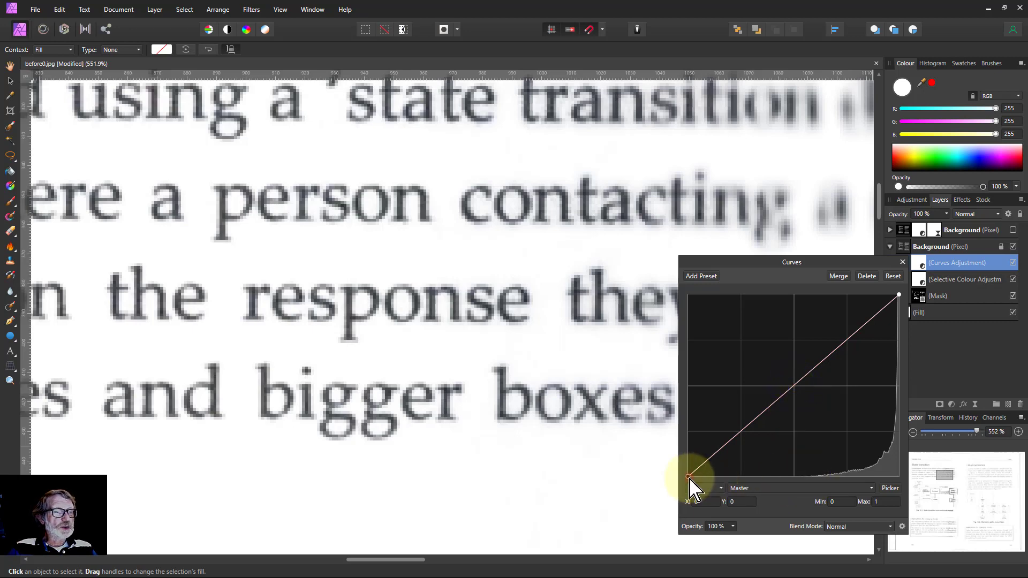
pyautogui.moveTo(689, 479); pyautogui.dragTo(769, 486)
pyautogui.hotkey('ctrl', '0')
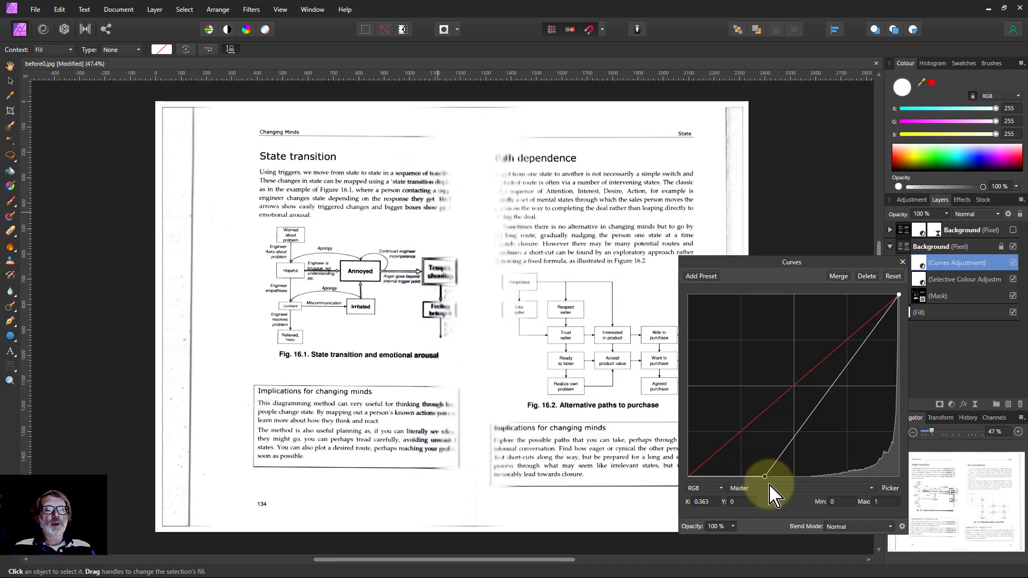
pyautogui.moveTo(766, 475)
pyautogui.mouseDown()
pyautogui.moveTo(678, 482)
pyautogui.moveTo(793, 485)
pyautogui.moveTo(782, 485)
pyautogui.mouseUp()
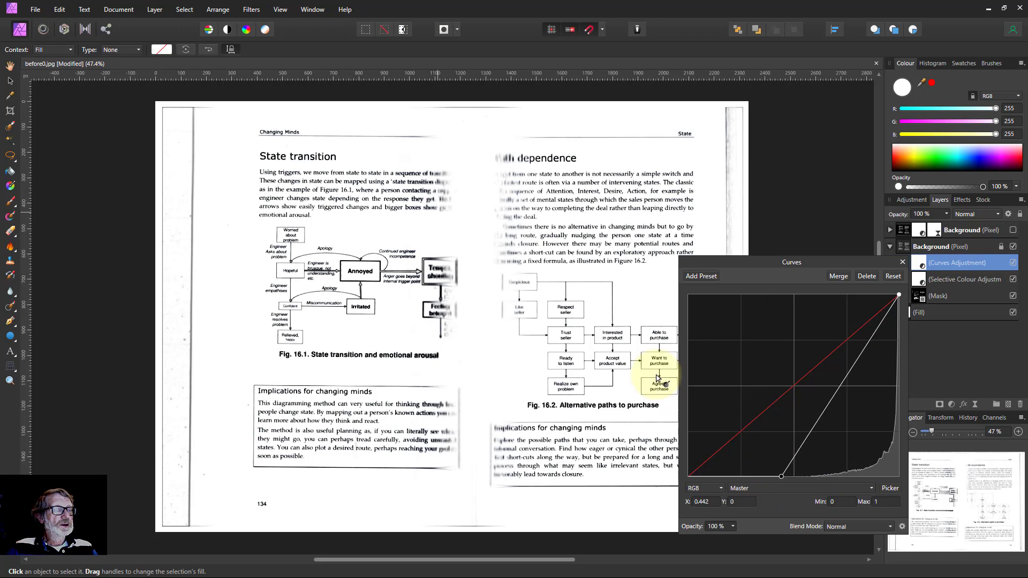
pyautogui.click(902, 263)
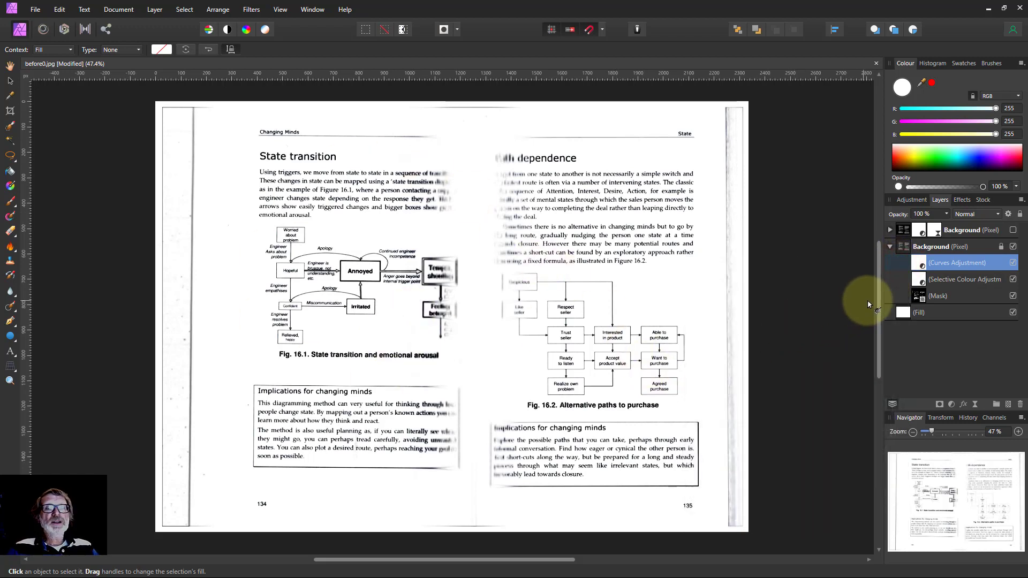
pyautogui.click(964, 230)
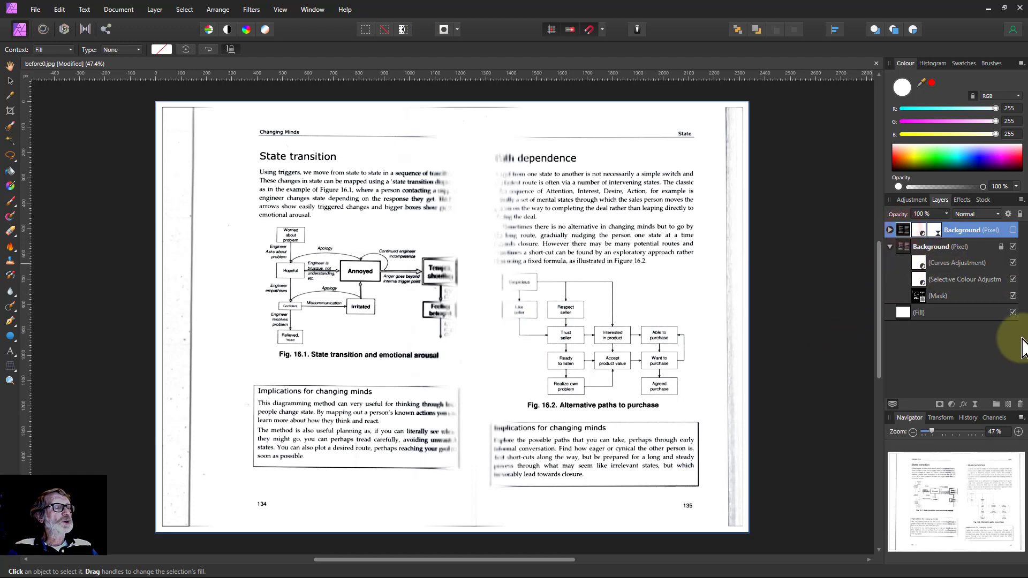